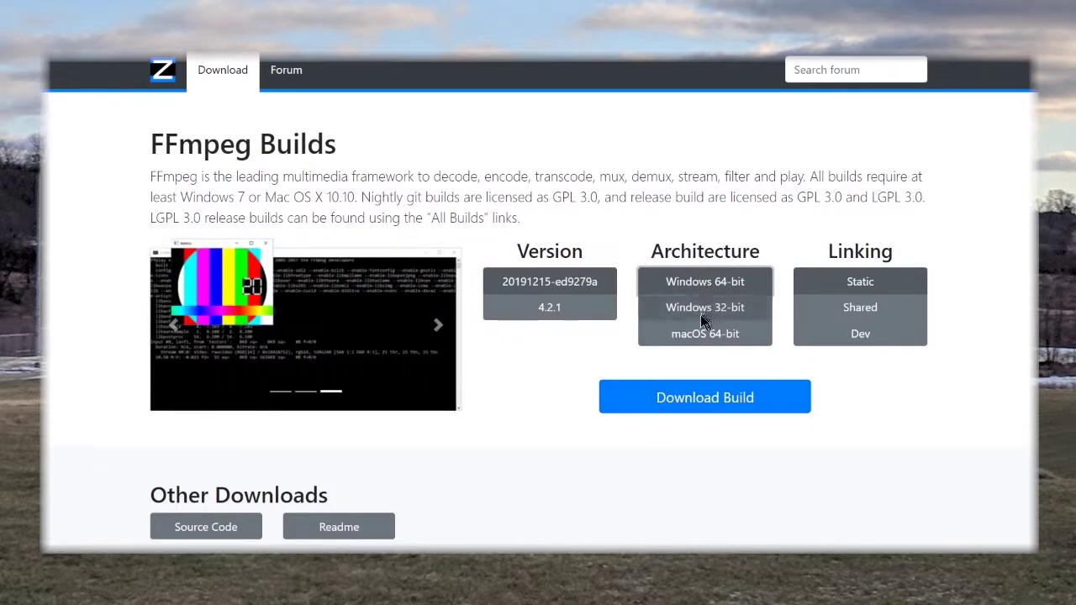
Download the 20191215 Windows 64-bit static FFmpeg build and always open zip files with File Explorer
click(684, 398)
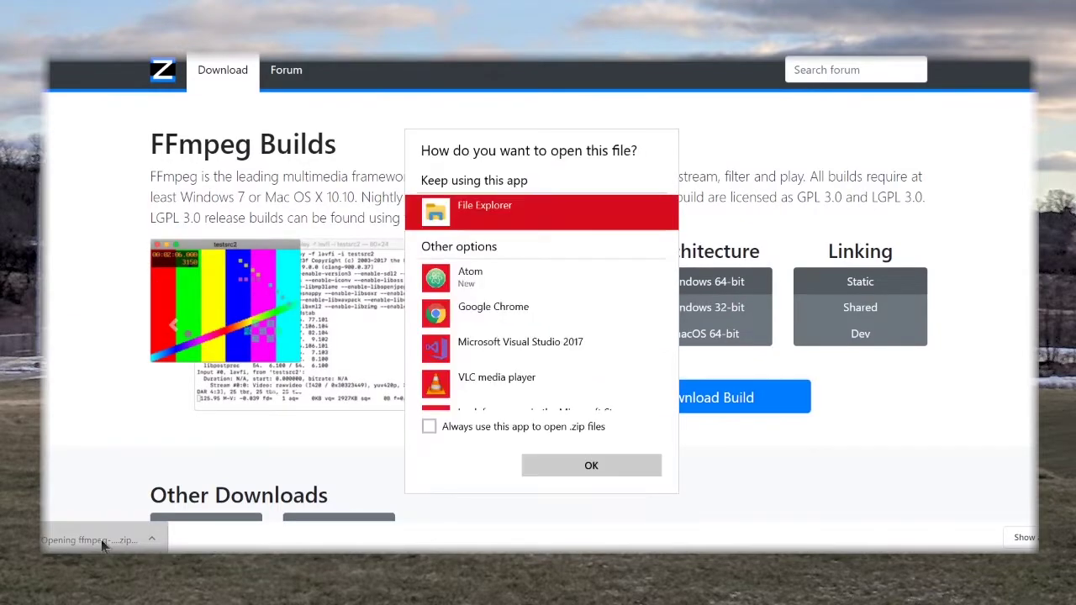
click(514, 431)
click(587, 470)
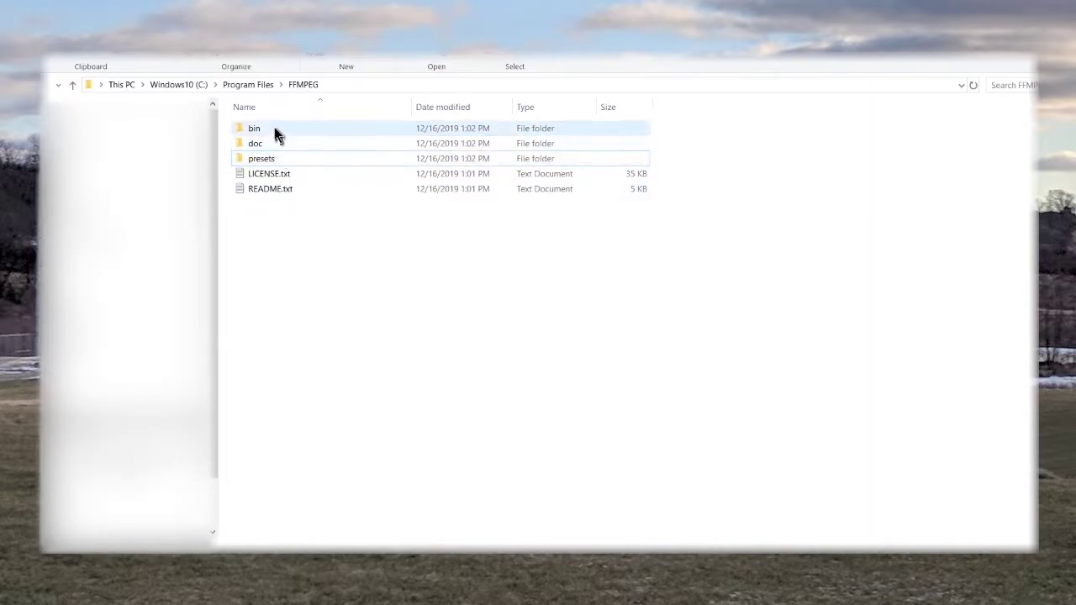
Open the bin folder in C:\Program Files\FFMPEG and select its full path in the address bar
double_click(274, 128)
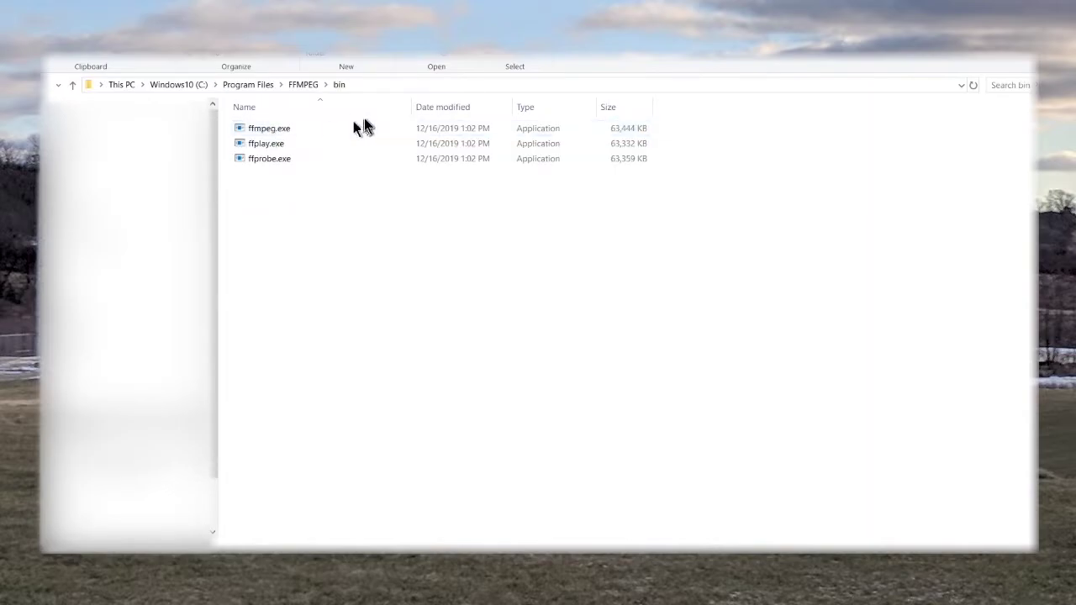
click(362, 84)
key(ctrl+c)
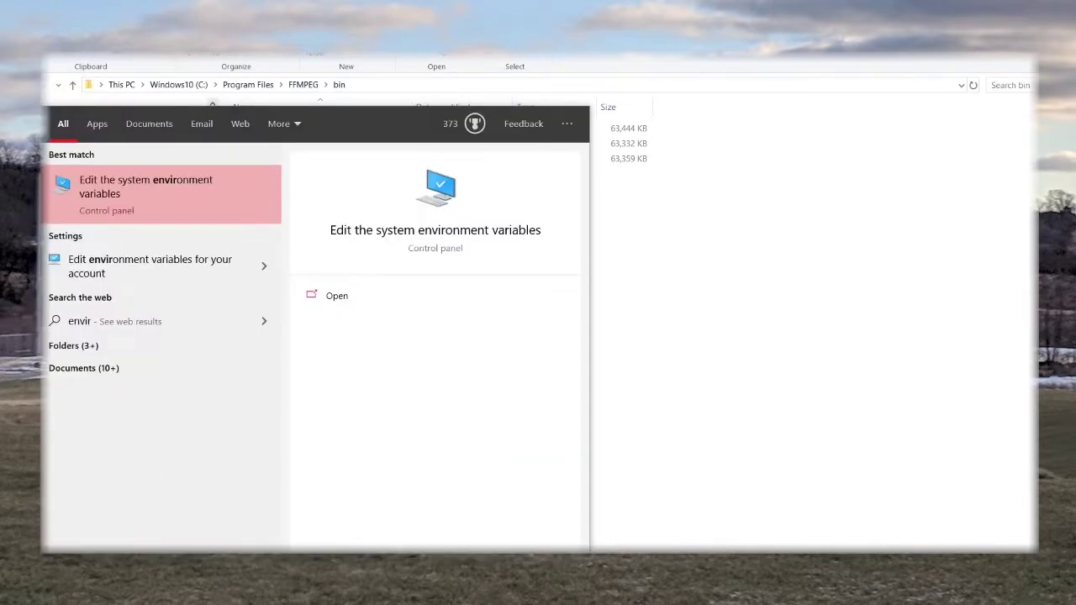
Open 'Edit environment variables for your account' from the Windows Search results
key(Down)
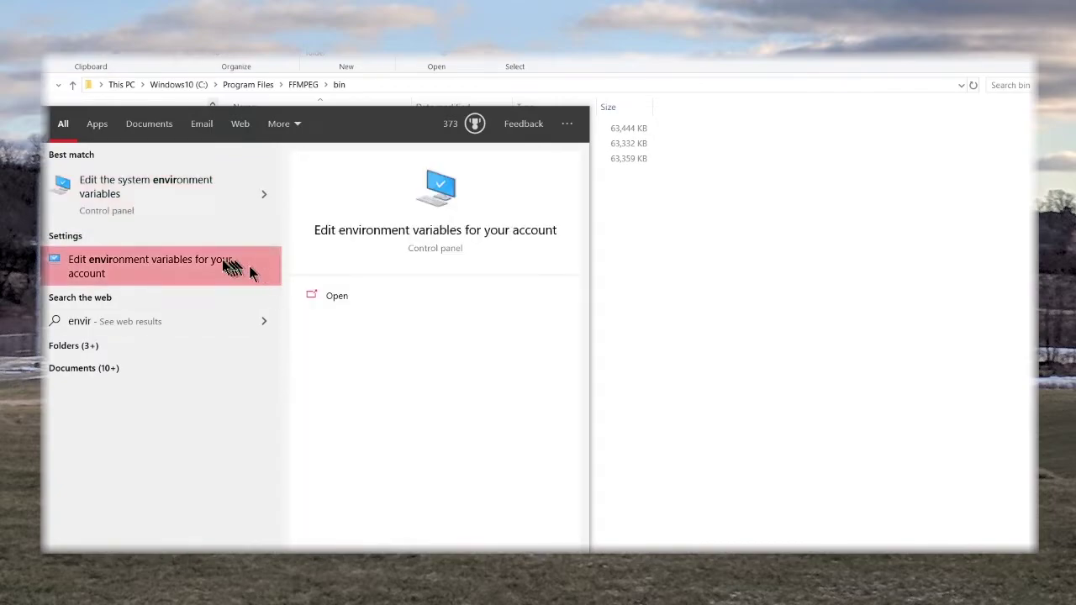
click(183, 268)
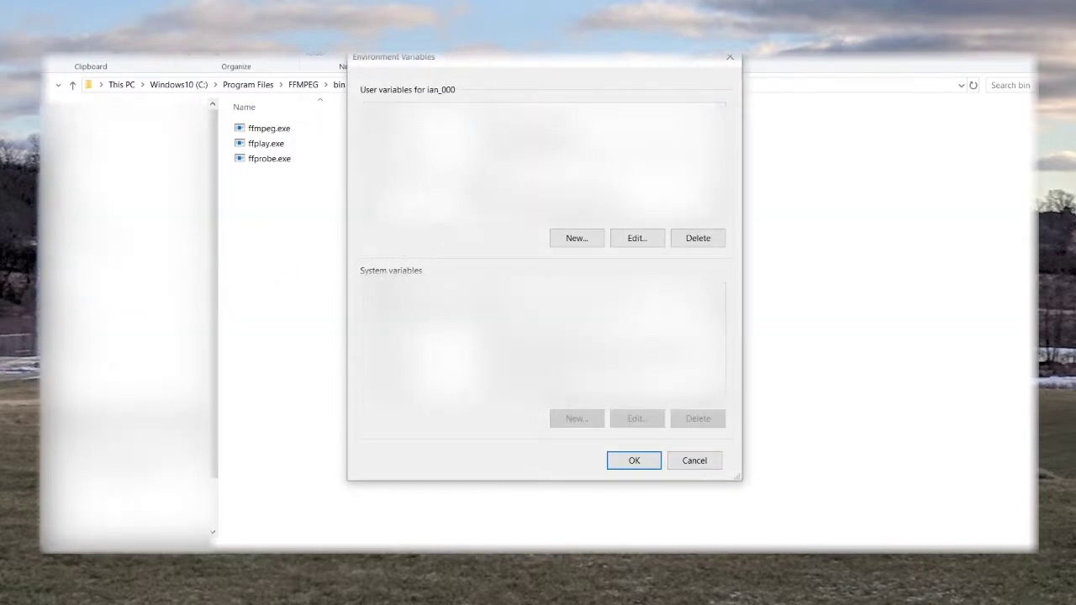
Append C:\Program Files\FFMPEG\bin to the user Path variable and confirm both dialogs with OK
click(404, 151)
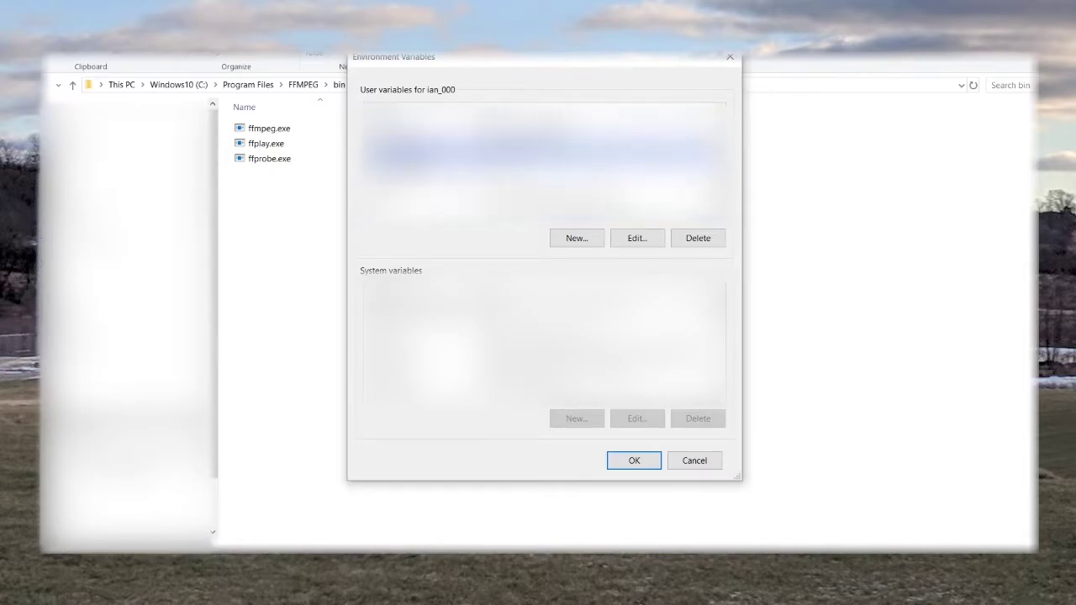
click(637, 237)
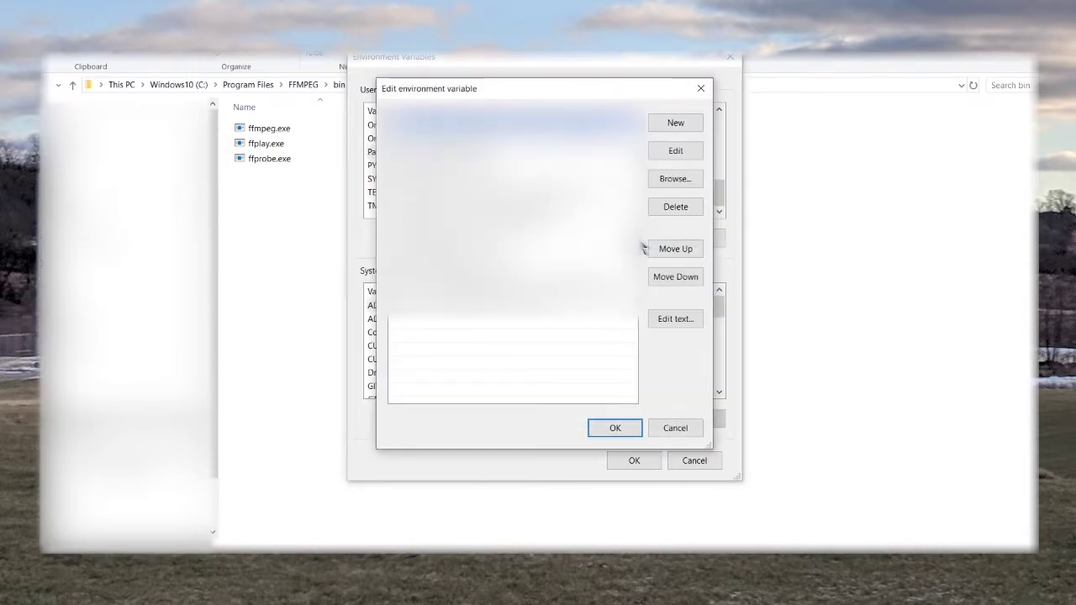
click(549, 309)
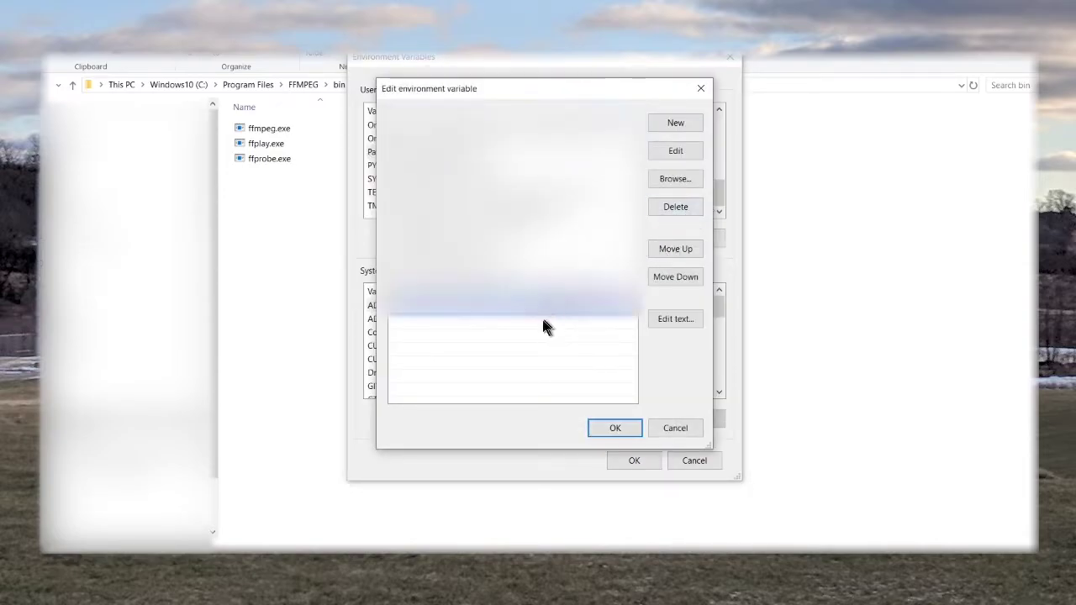
click(672, 126)
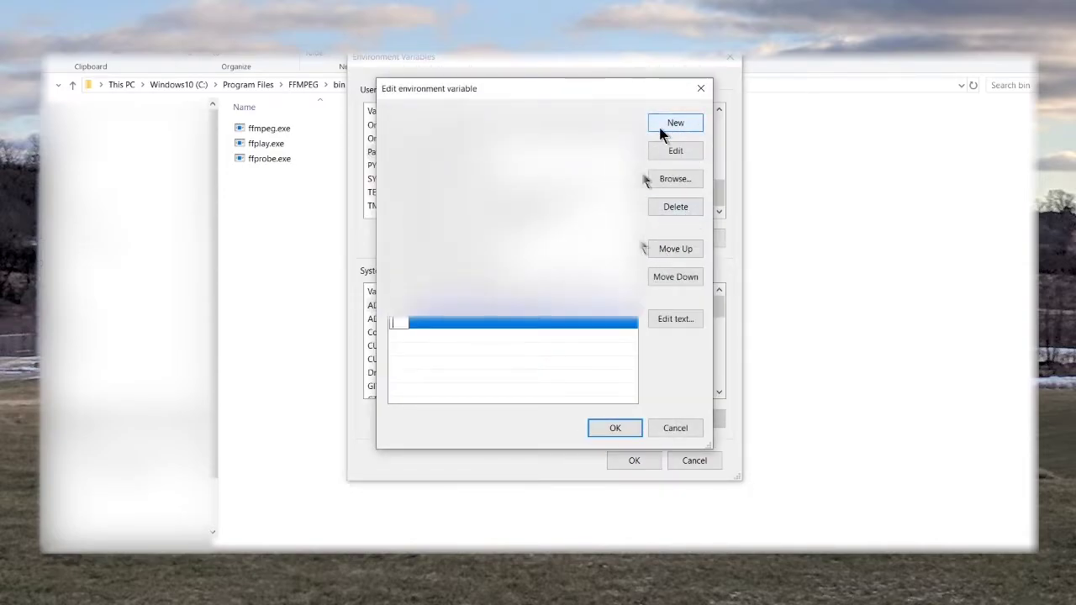
key(ctrl+v)
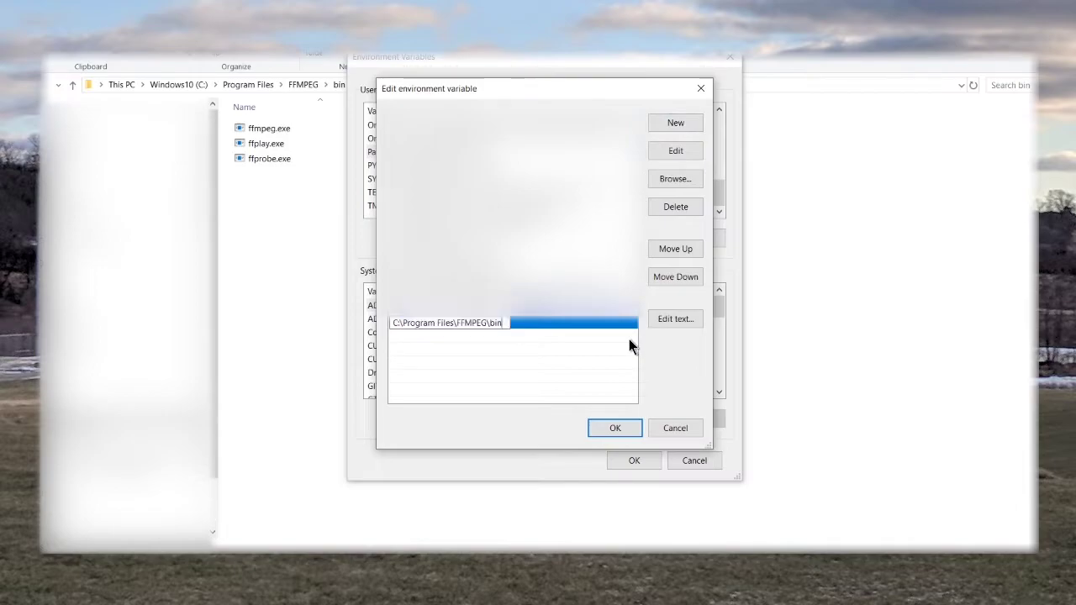
click(615, 429)
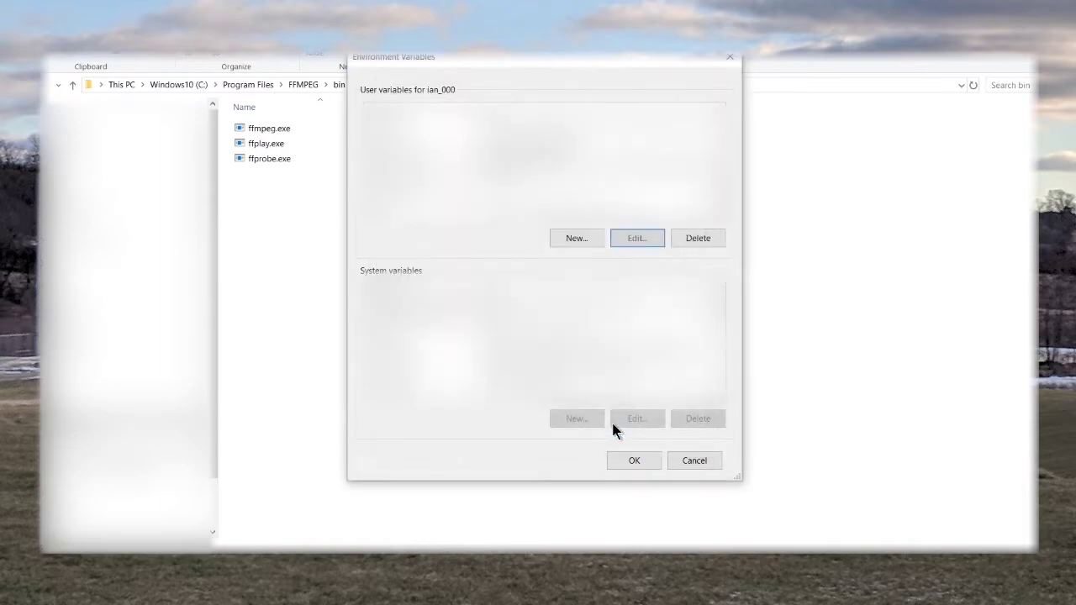
click(635, 461)
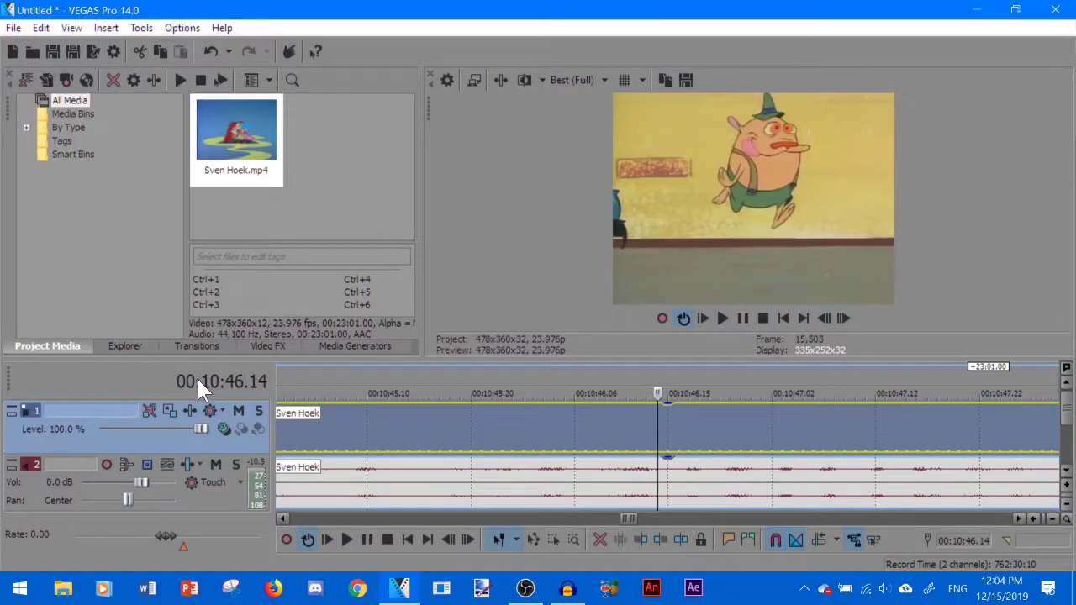
Switch the timeline time format to Time so the readout shows 00:10:46.604
right_click(200, 383)
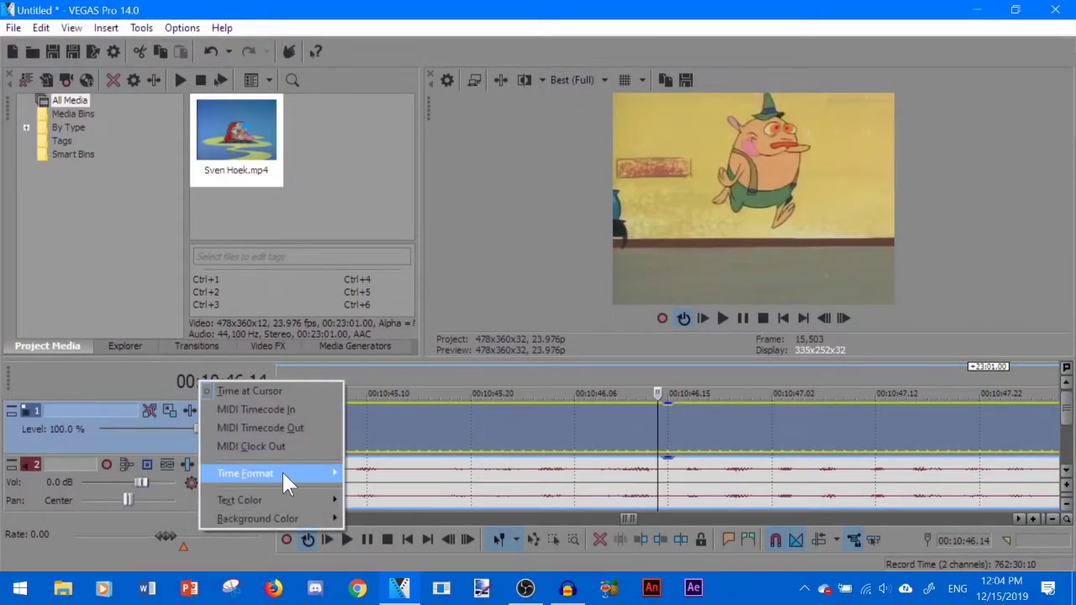
mouse_move(283, 475)
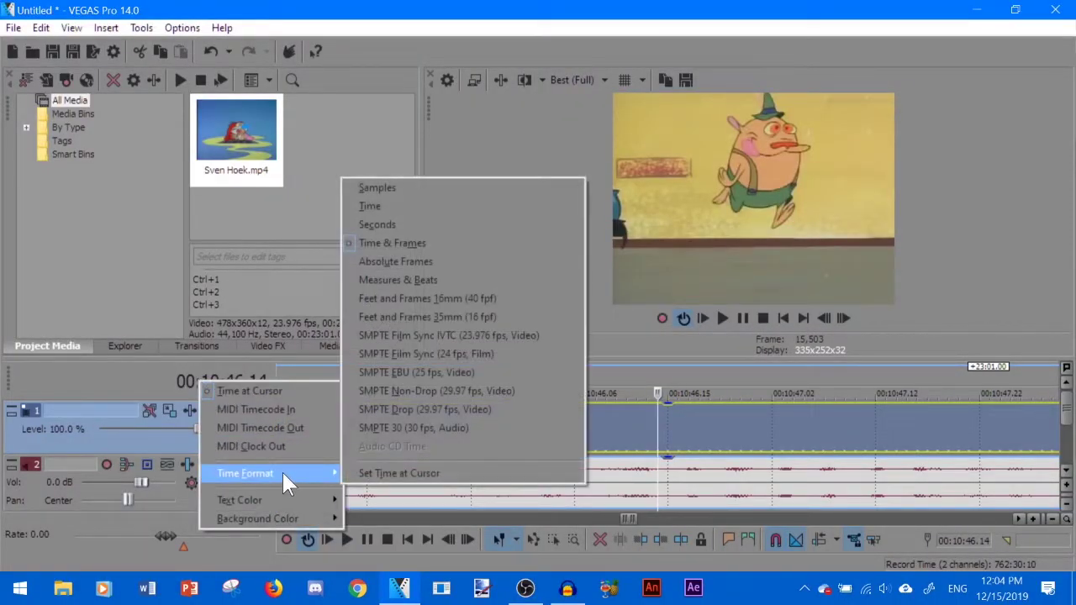
click(395, 206)
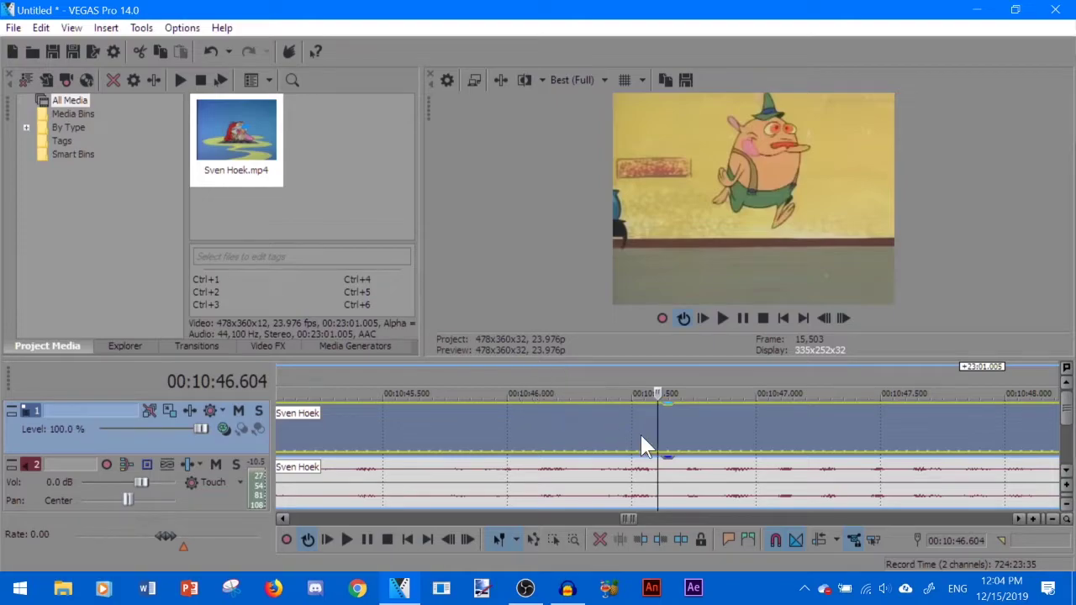
Split the clip at 10:46.604, delete the earlier events, and trim the rest to about 12 seconds
key(s)
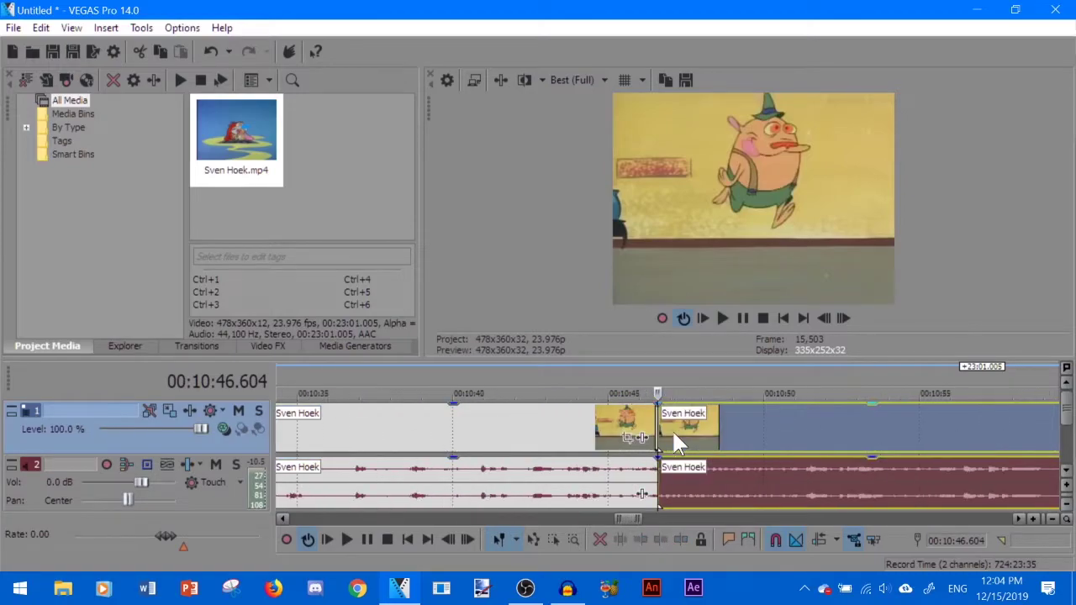
key(grave)
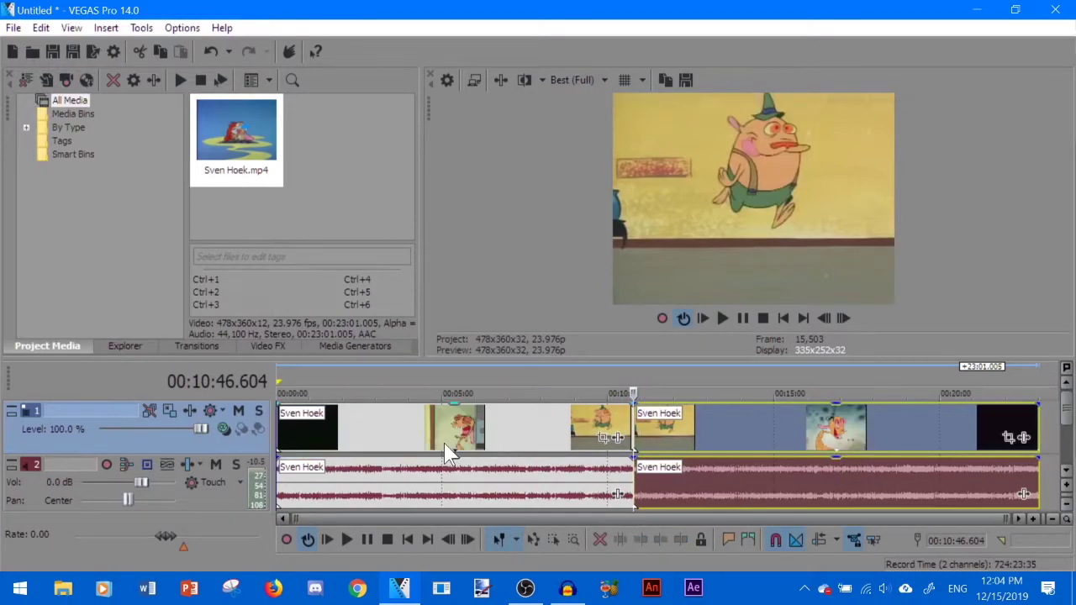
click(444, 443)
key(Delete)
drag(710, 445, 204, 412)
click(282, 388)
scroll(398, 466, up, 5)
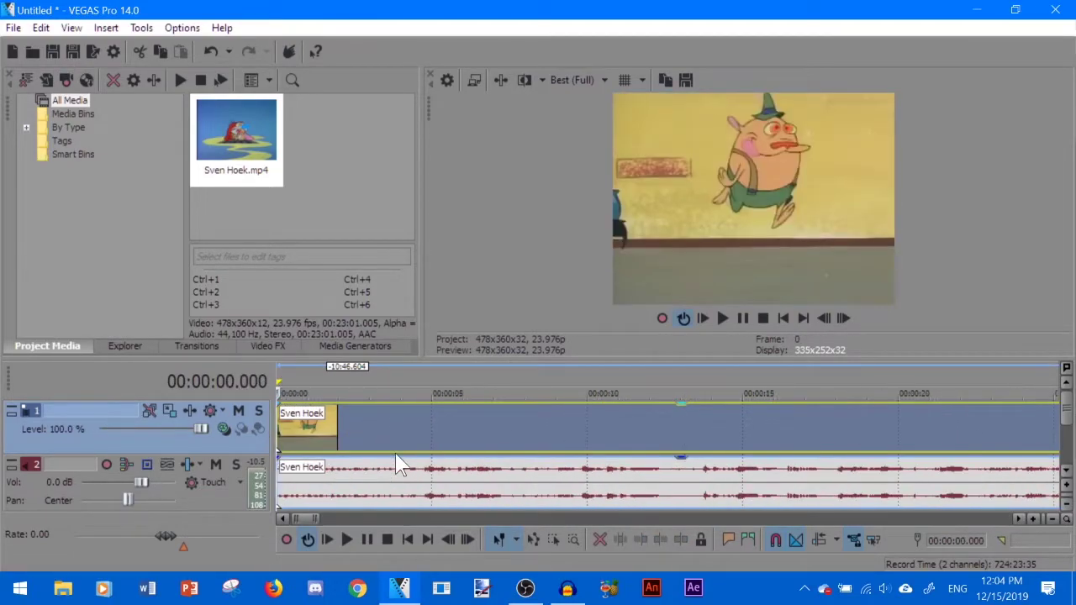
drag(1057, 428, 681, 437)
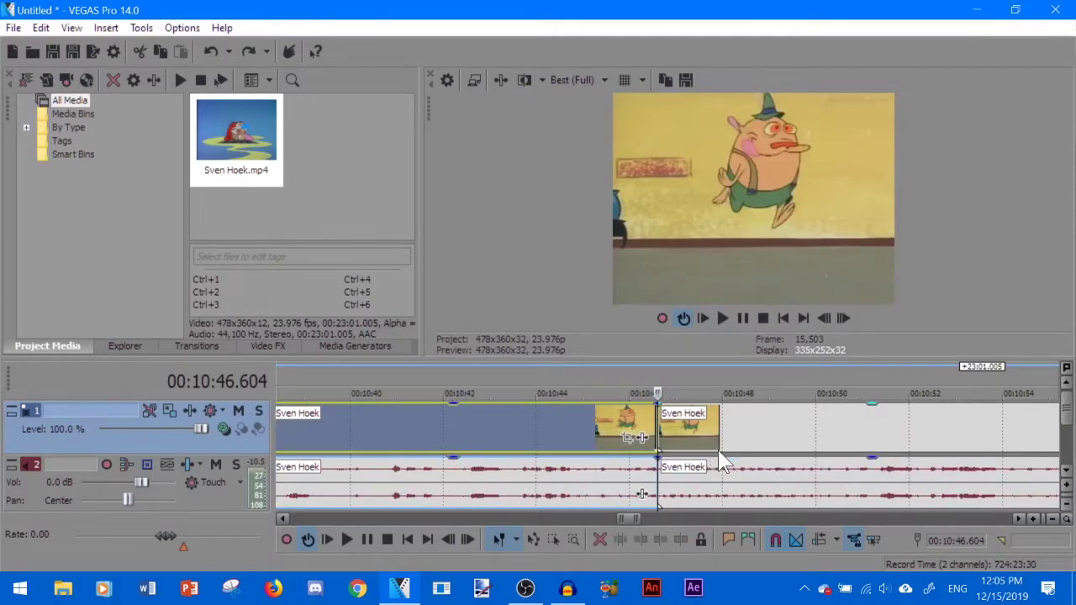
scroll(721, 463, up, 5)
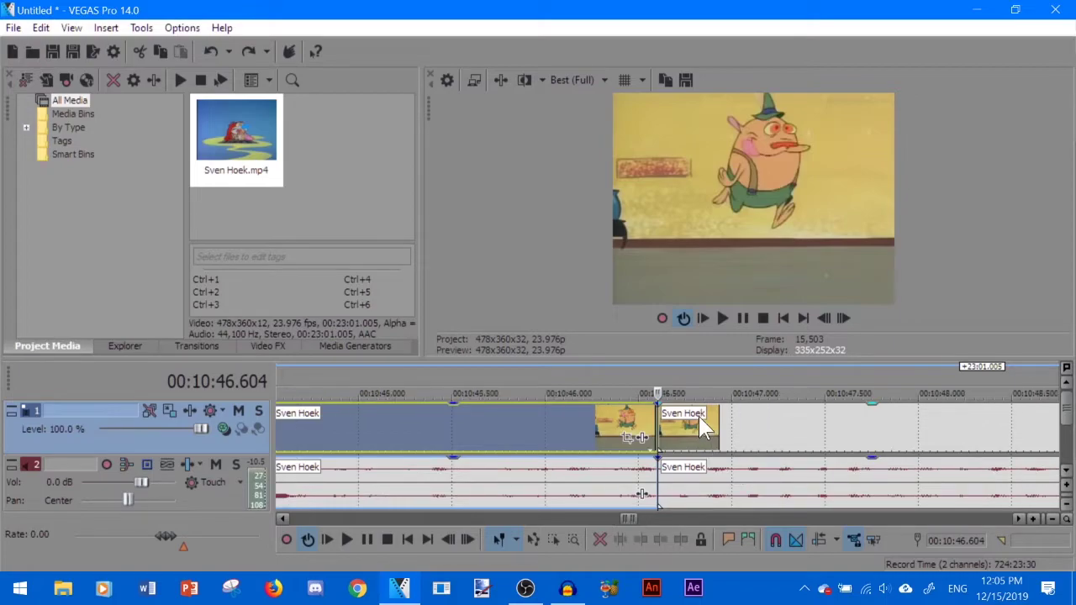
scroll(703, 426, down, 6)
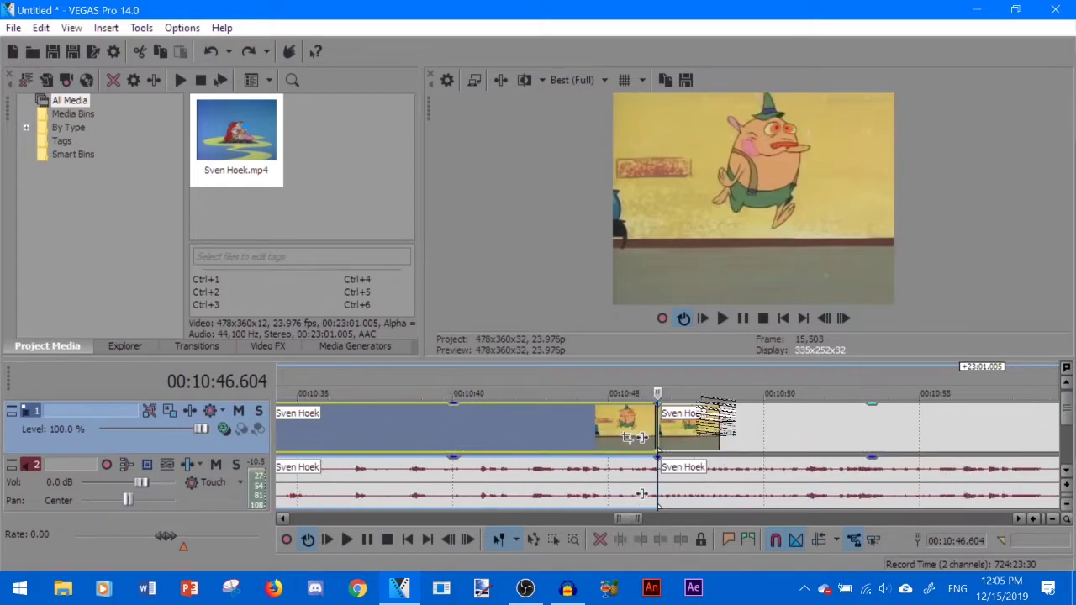
Select the later video event and bring StutterMosher (Extension) into view in Media Generators
click(700, 424)
scroll(699, 425, up, 5)
click(355, 345)
drag(179, 118, 188, 275)
scroll(122, 181, up, 3)
Launch StutterMosher, pick Sven Hoek.mp4 as input and save the output as sven skip.mp4
click(124, 234)
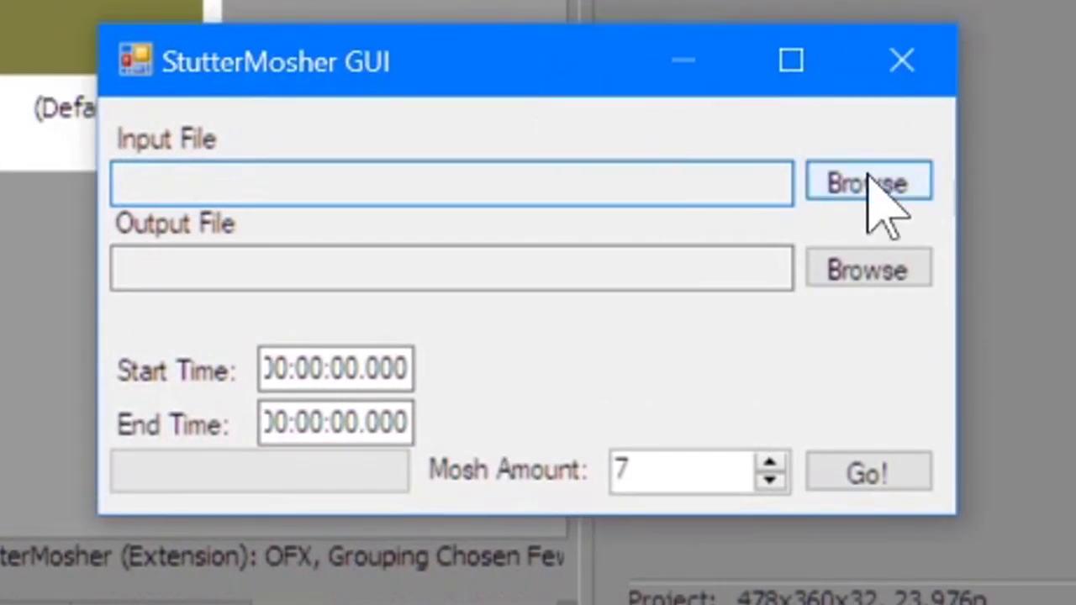
click(868, 179)
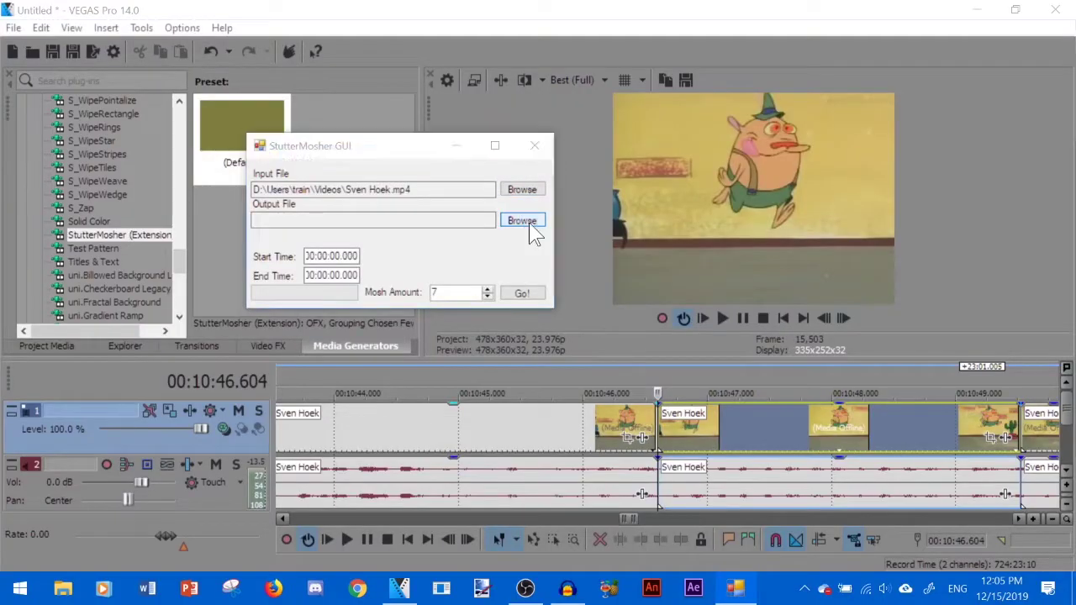
click(530, 222)
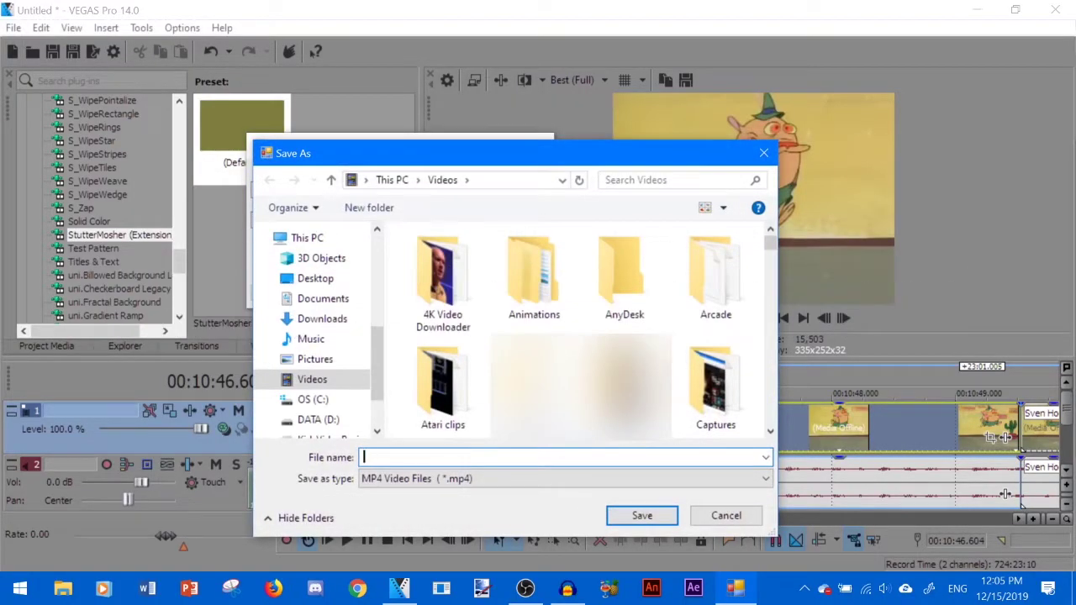
text(sven skip)
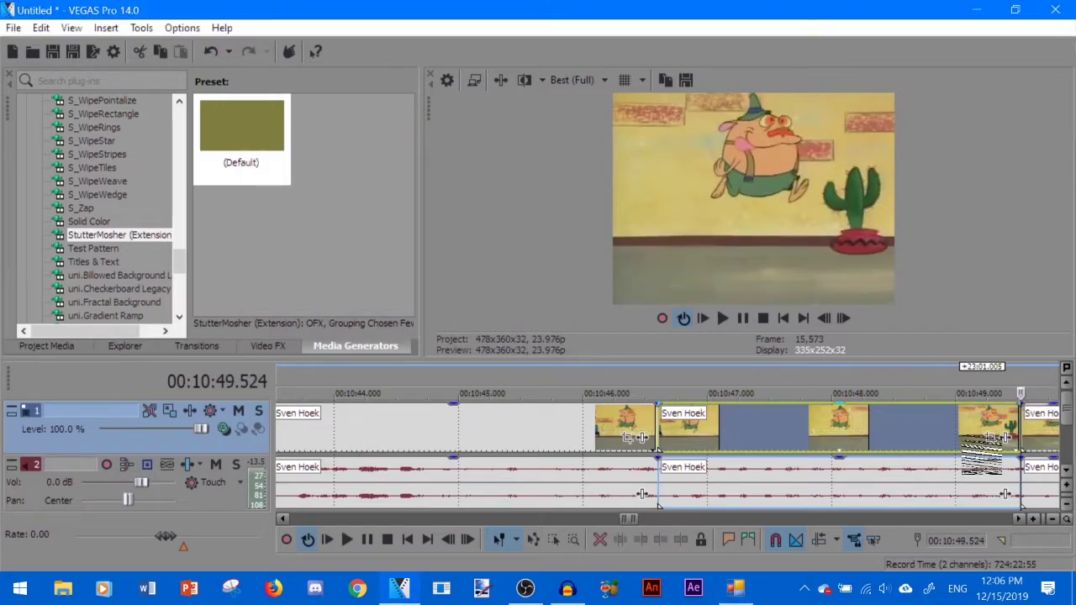
Bring StutterMosher back and set the range to 00:10:46.604–00:10:49.524
scroll(777, 458, up, 3)
scroll(777, 458, down, 5)
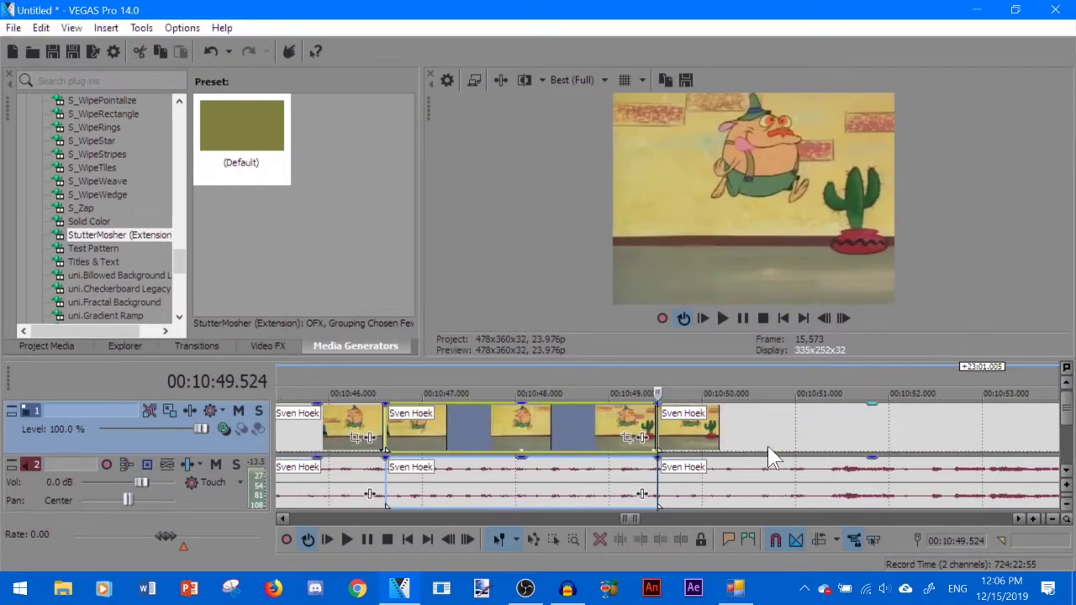
mouse_move(735, 588)
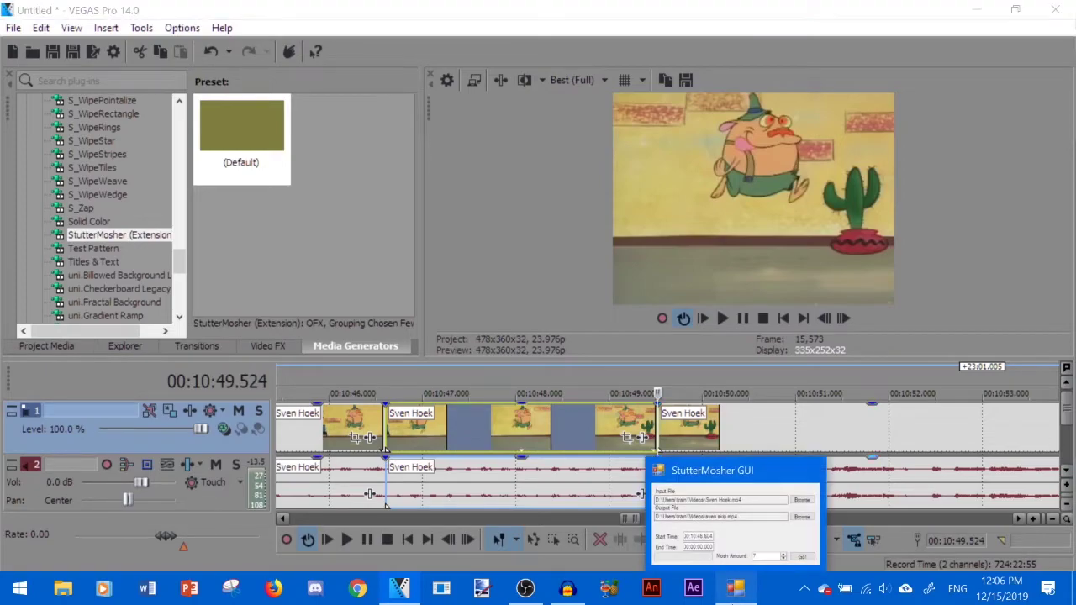
click(731, 504)
click(357, 280)
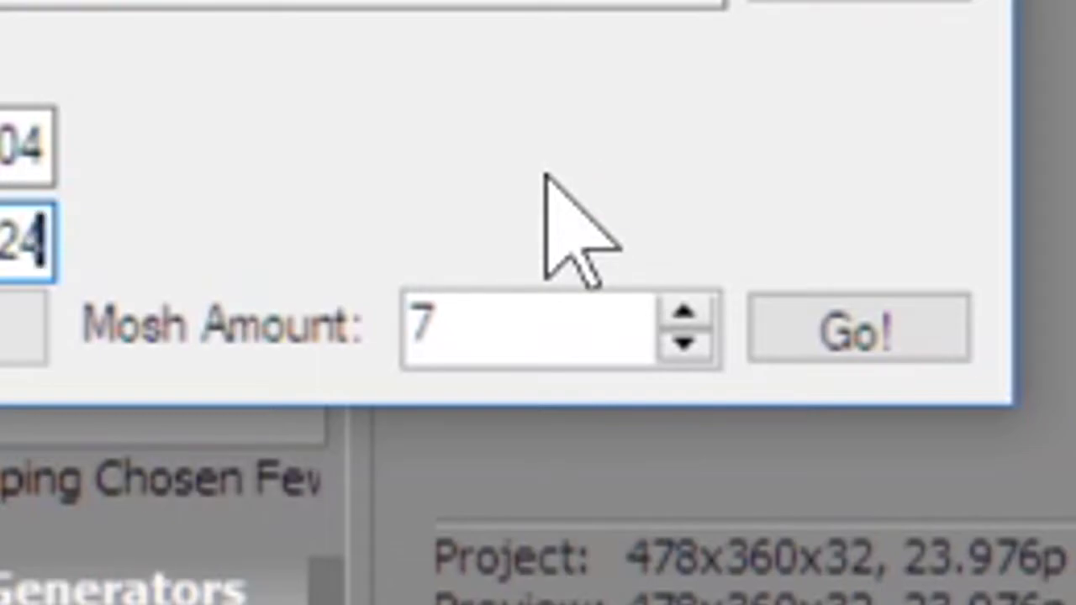
Lower the mosh amount to 4 and start moshing
click(703, 349)
click(703, 349)
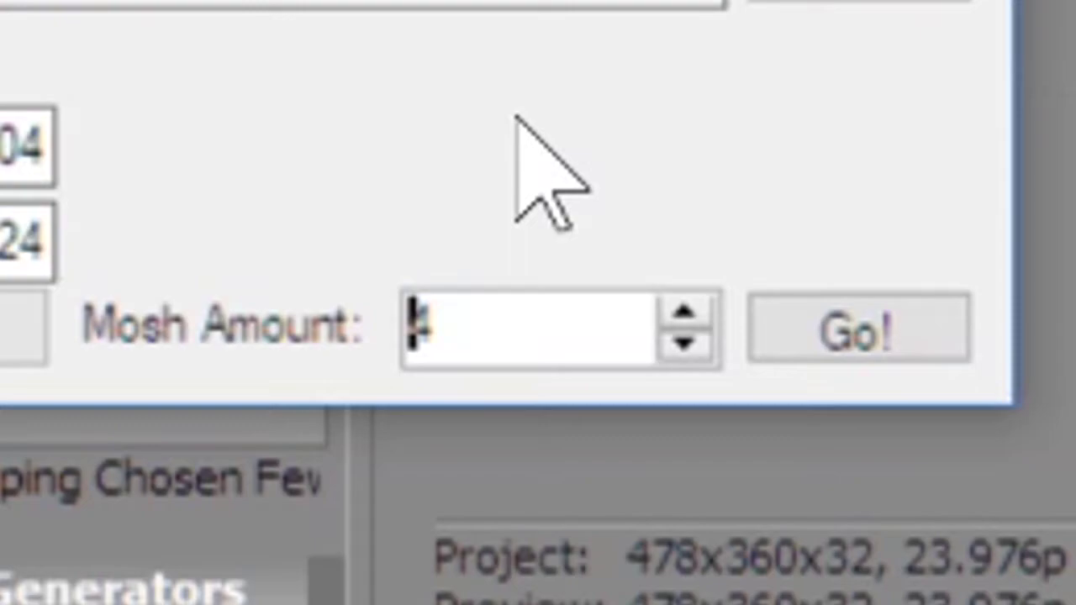
click(834, 330)
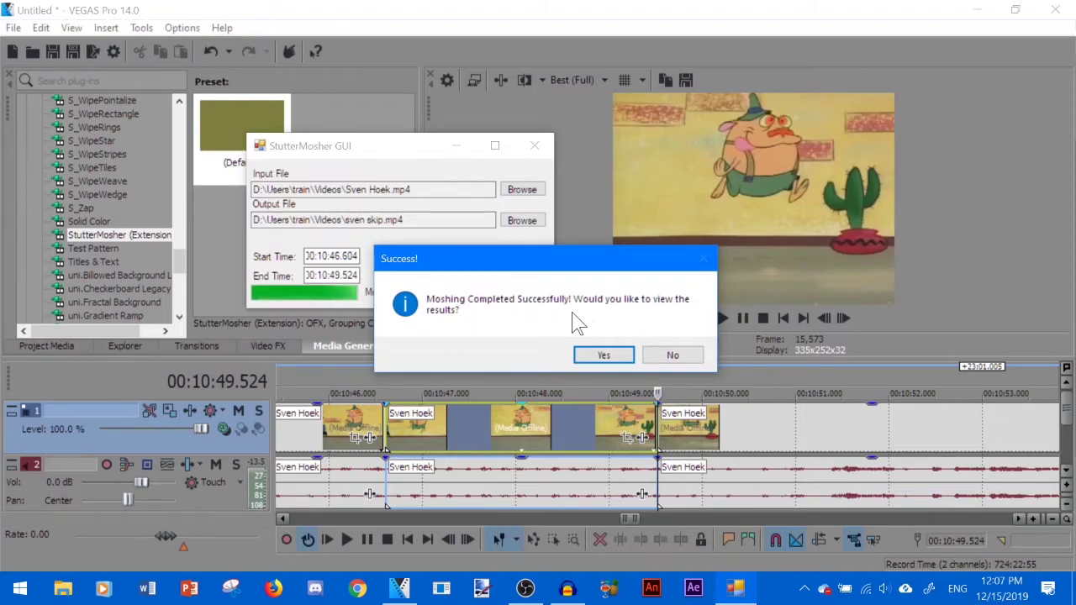
Accept the Success dialog's offer to view the moshed sven skip.mp4 result
click(606, 356)
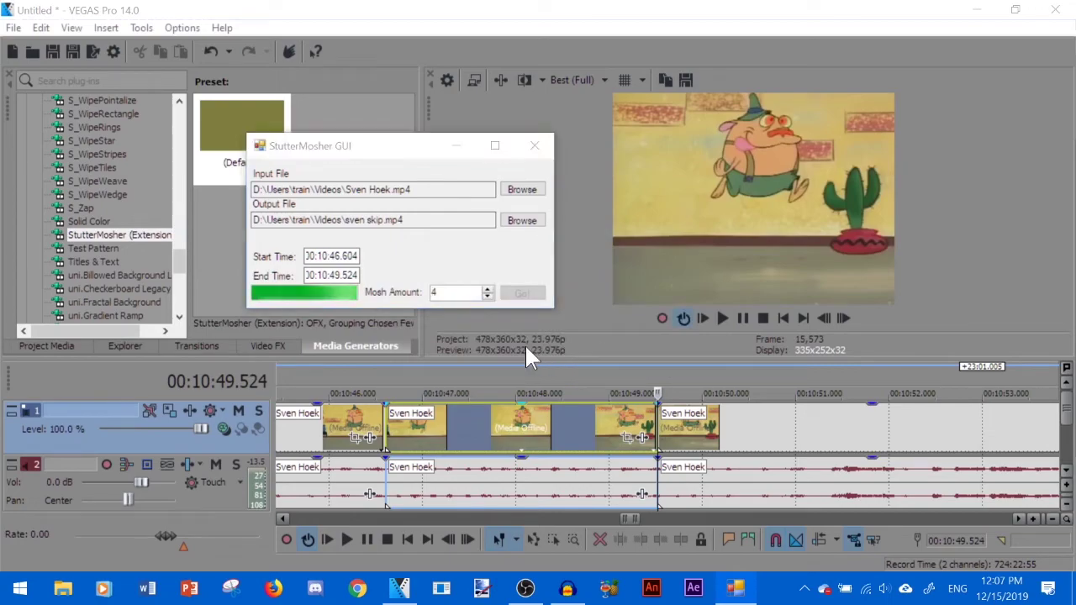